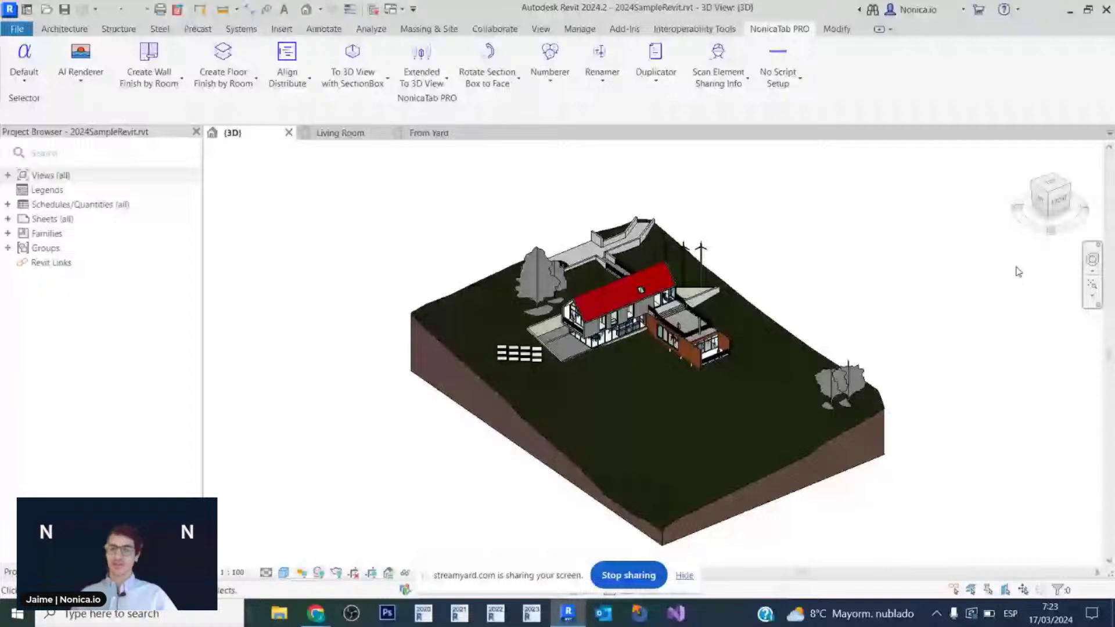
Assign the ready-to-use AI Renderer (Beta) command to the empty script button and launch AI Renderer.
click(778, 58)
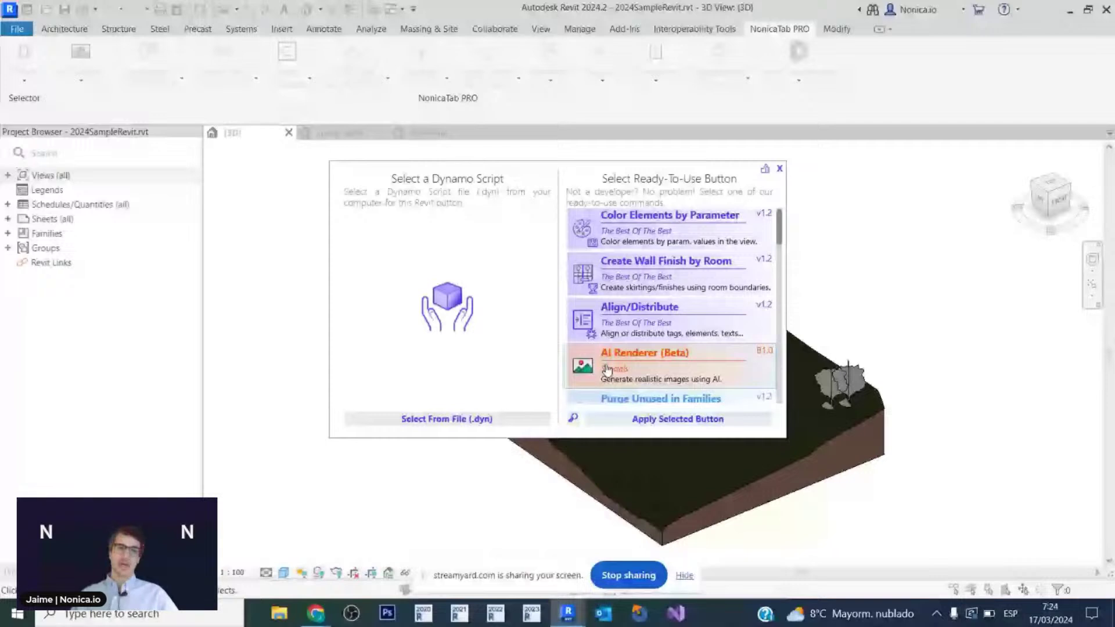
double_click(607, 370)
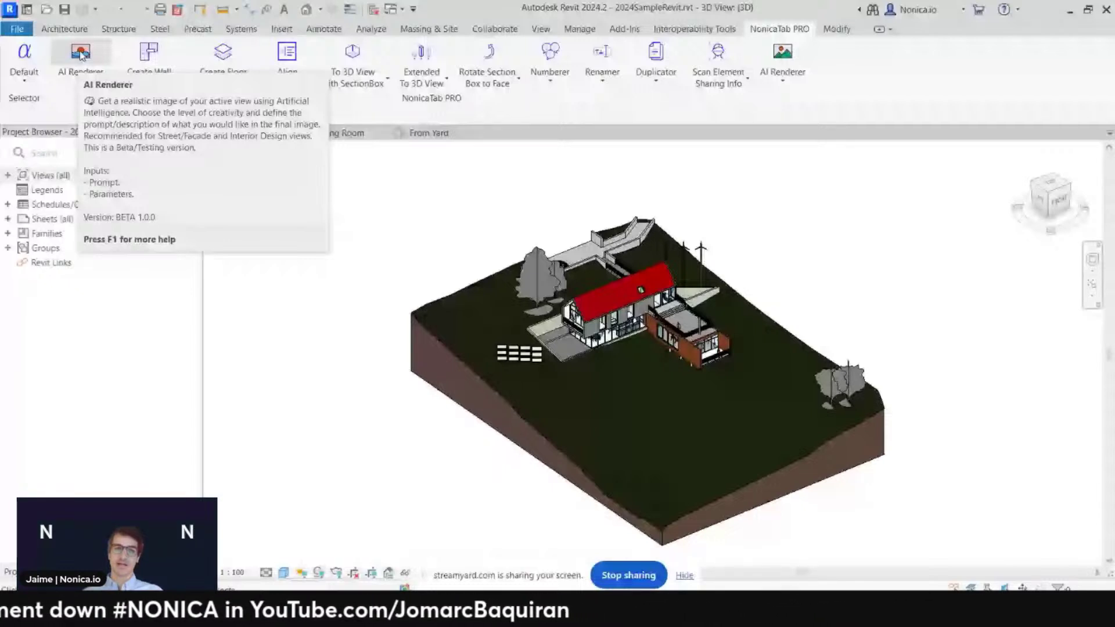
click(81, 53)
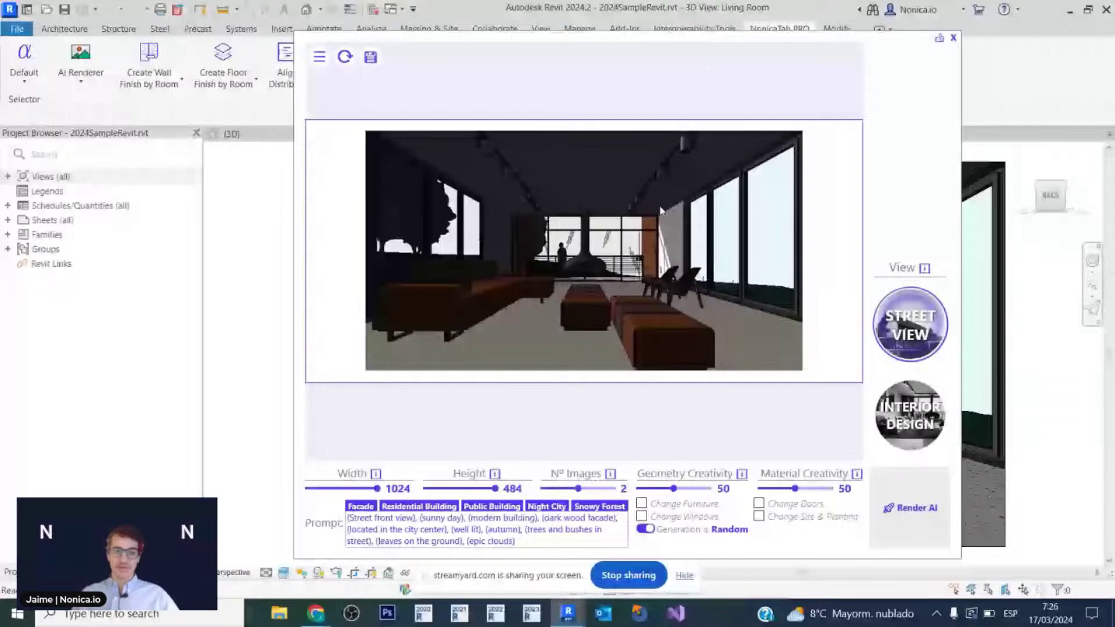
Choose the interior design view type for the living room and set the output to 769 by 432 with 3 images.
click(910, 415)
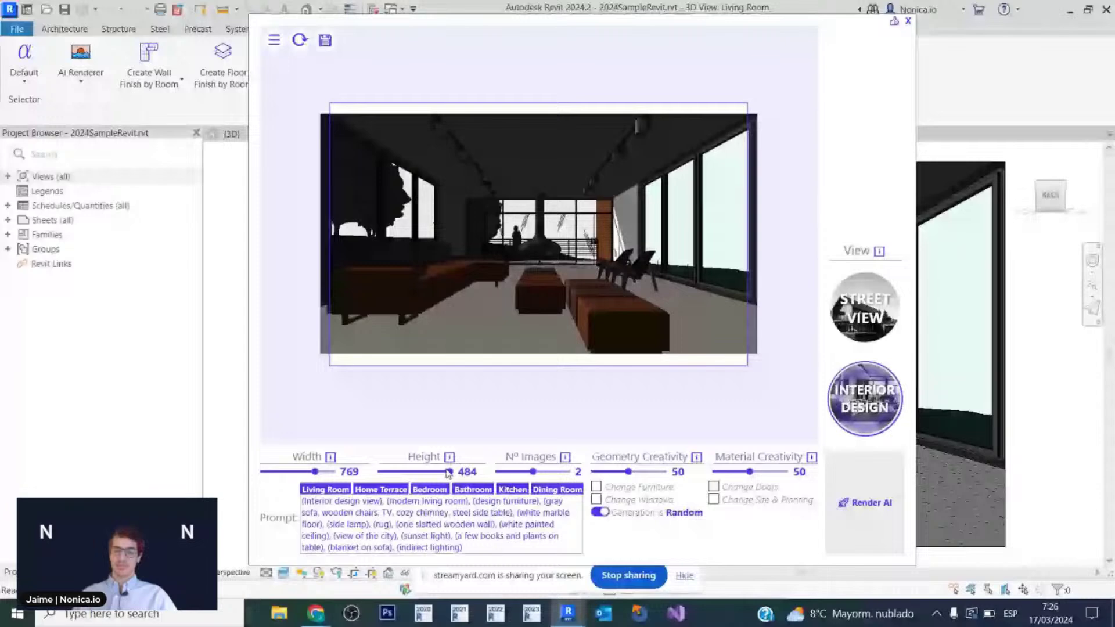
drag(447, 474, 442, 471)
click(568, 471)
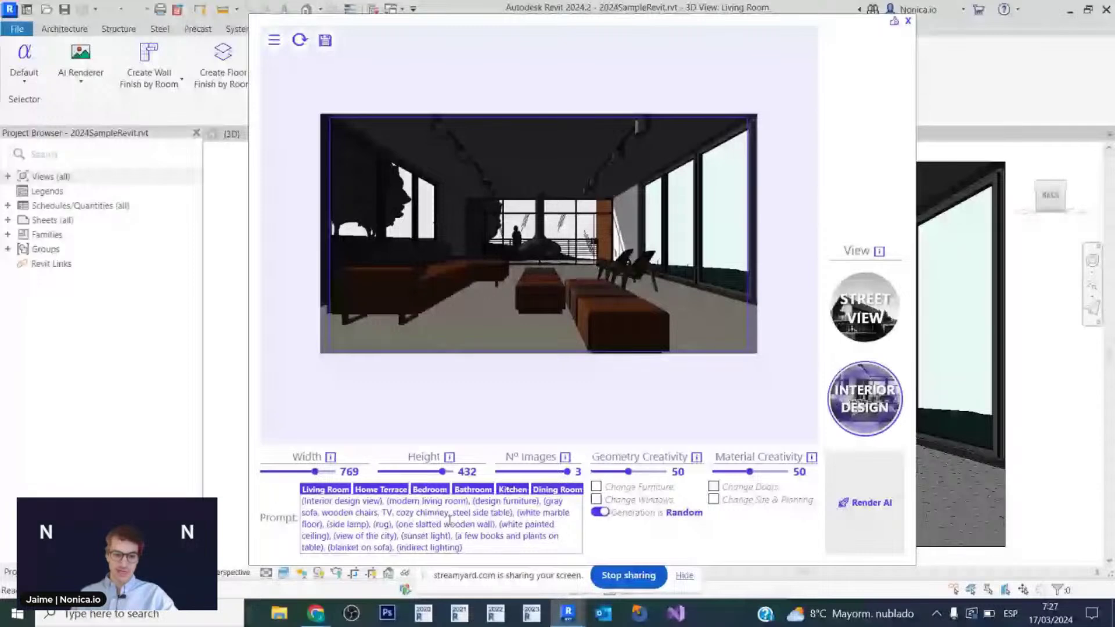
Remove "TV, cozy chimney" from the living room prompt and render it with geometry and material creativity at 60.
key(BackSpace)
key(BackSpace)
key(BackSpace)
key(BackSpace)
key(BackSpace)
key(BackSpace)
key(BackSpace)
key(BackSpace)
key(BackSpace)
key(BackSpace)
key(BackSpace)
key(BackSpace)
key(BackSpace)
key(BackSpace)
key(BackSpace)
key(BackSpace)
key(BackSpace)
key(BackSpace)
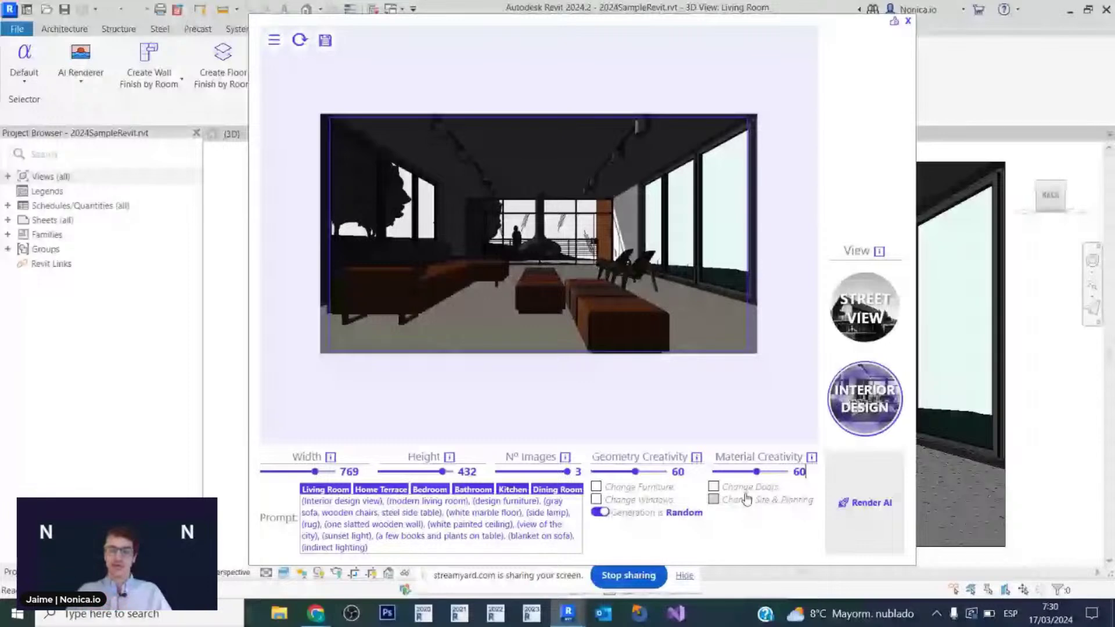
click(866, 502)
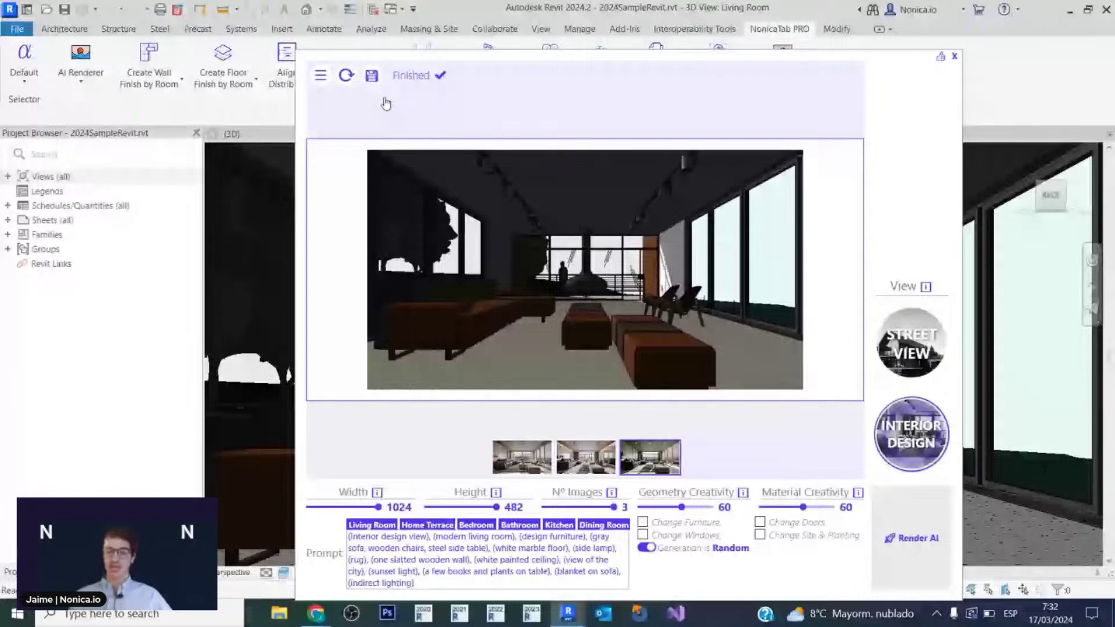
Allow the furniture to change, request an orange sofa and dark wood floor in the prompt, and set geometry creativity to 75.
drag(386, 103, 417, 55)
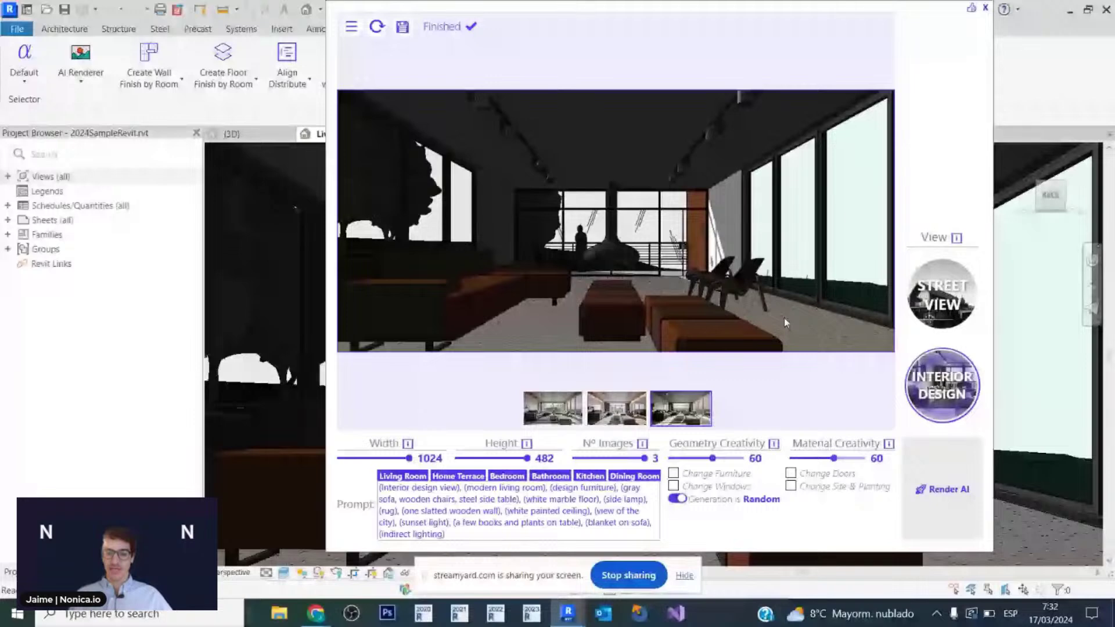
click(674, 474)
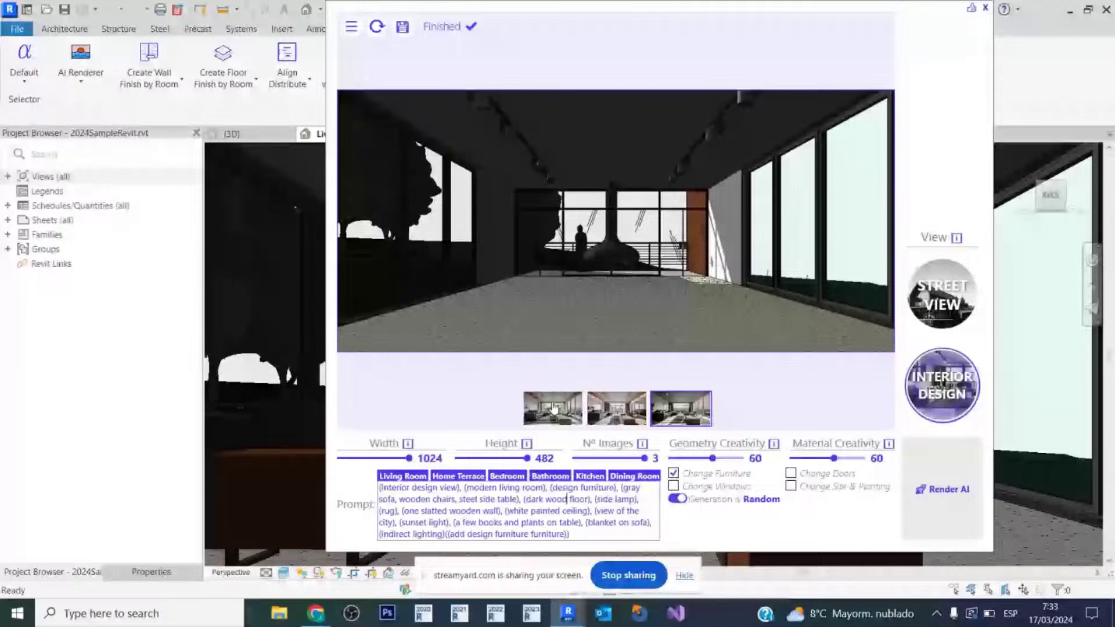
text(orange)
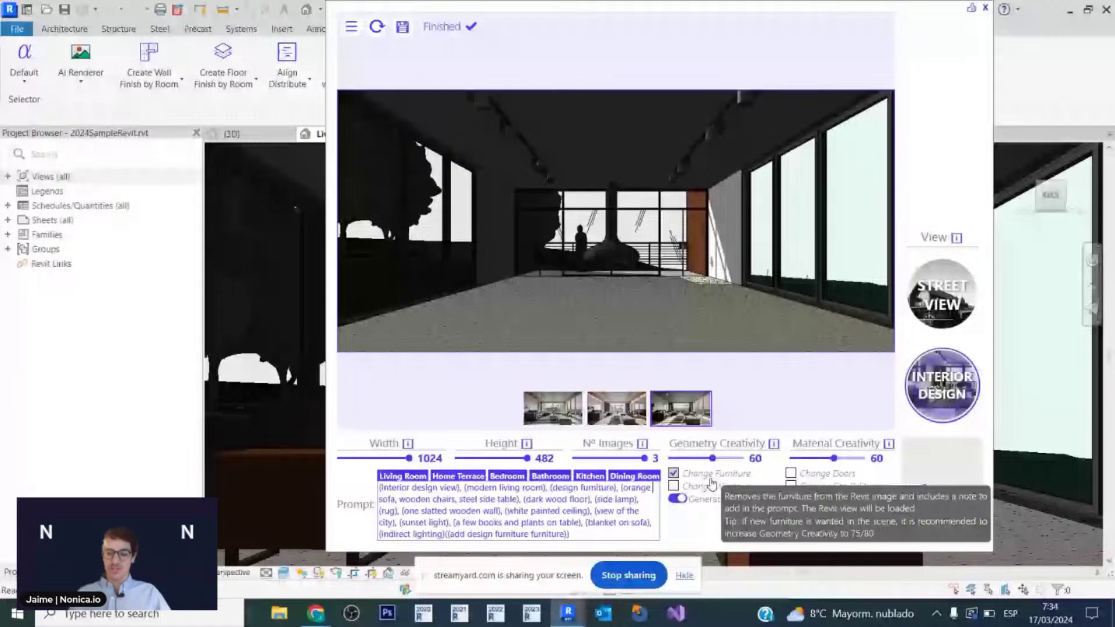
double_click(756, 459)
text(75)
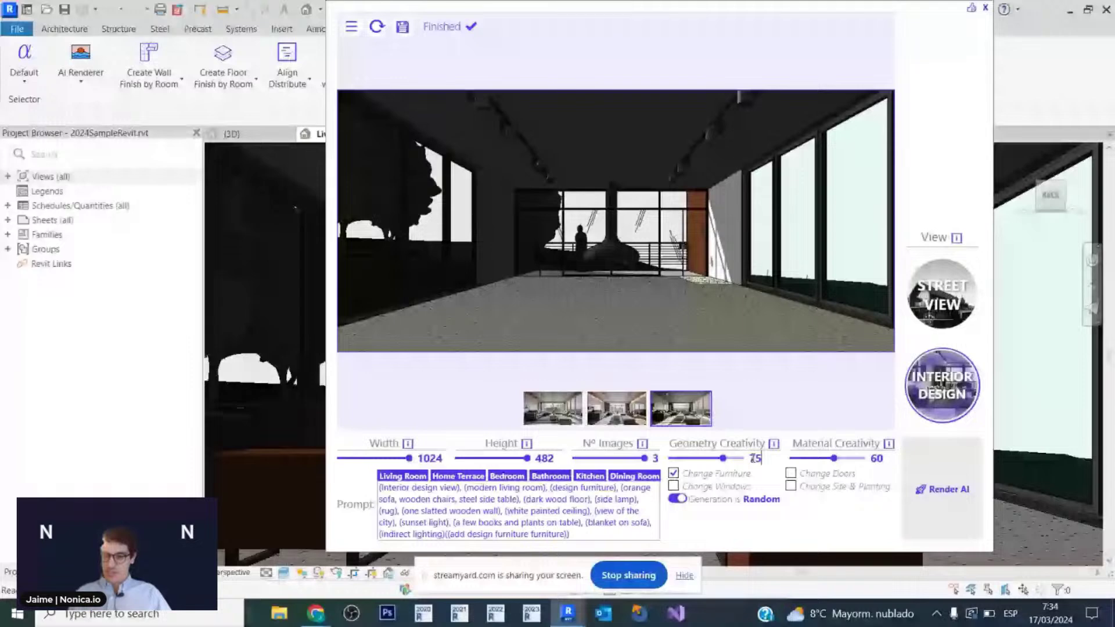
Try seed 123123, but render the refurnished living room with random generation and compare the resulting images.
click(680, 501)
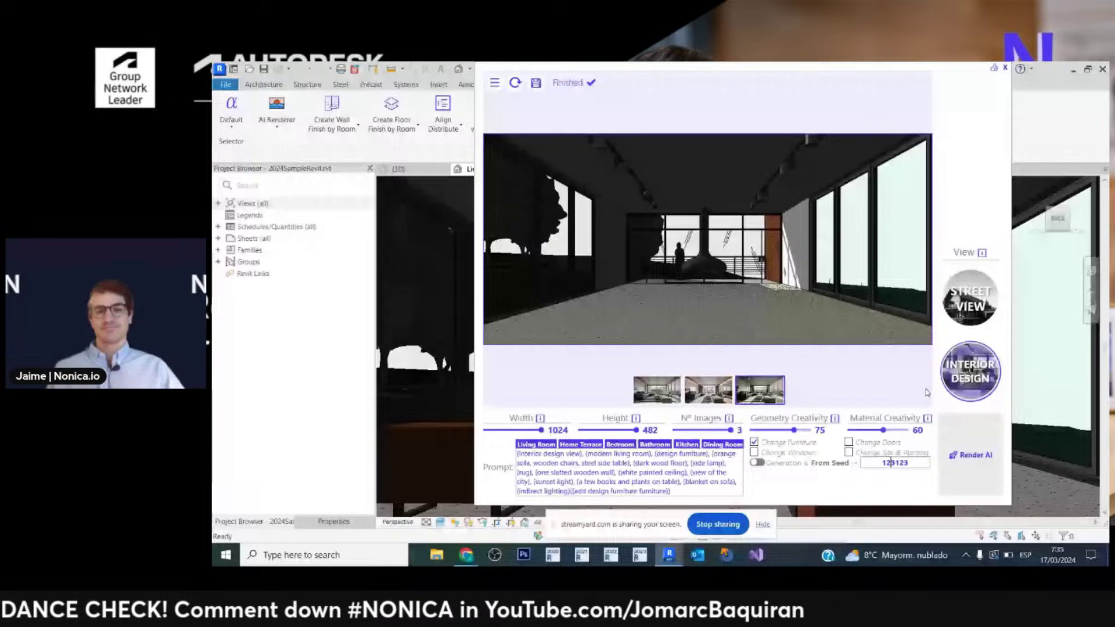
key(Return)
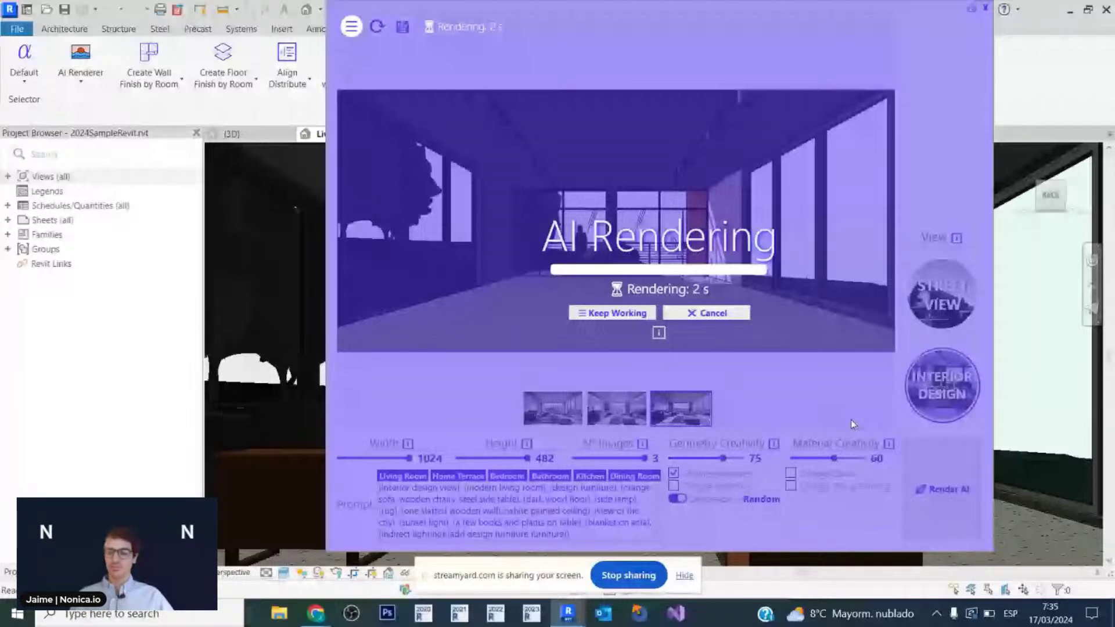
click(612, 314)
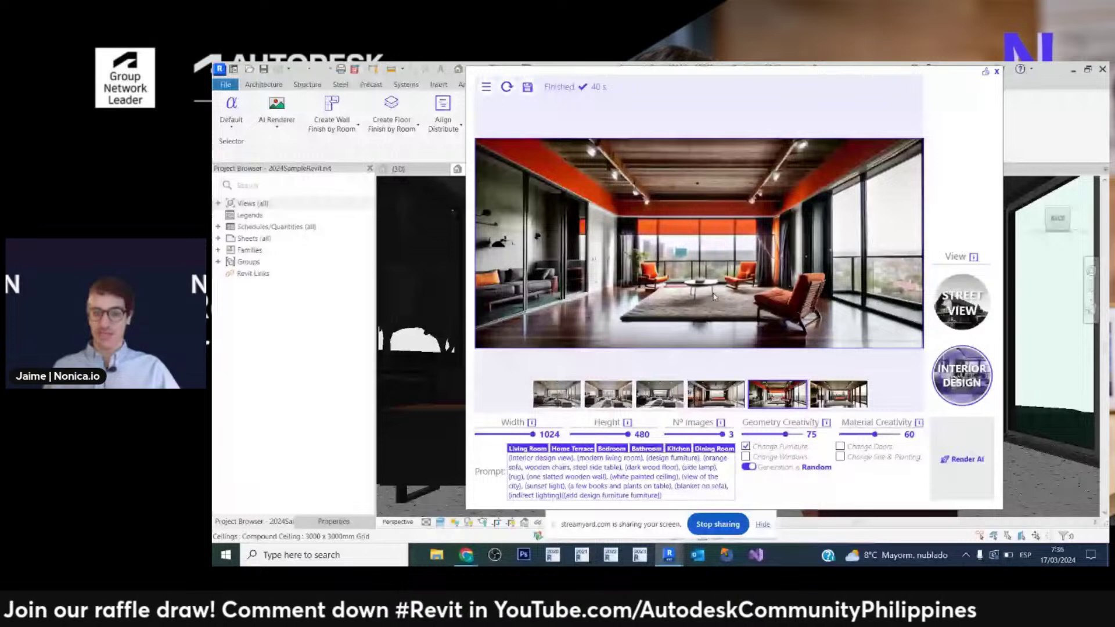
key(Left)
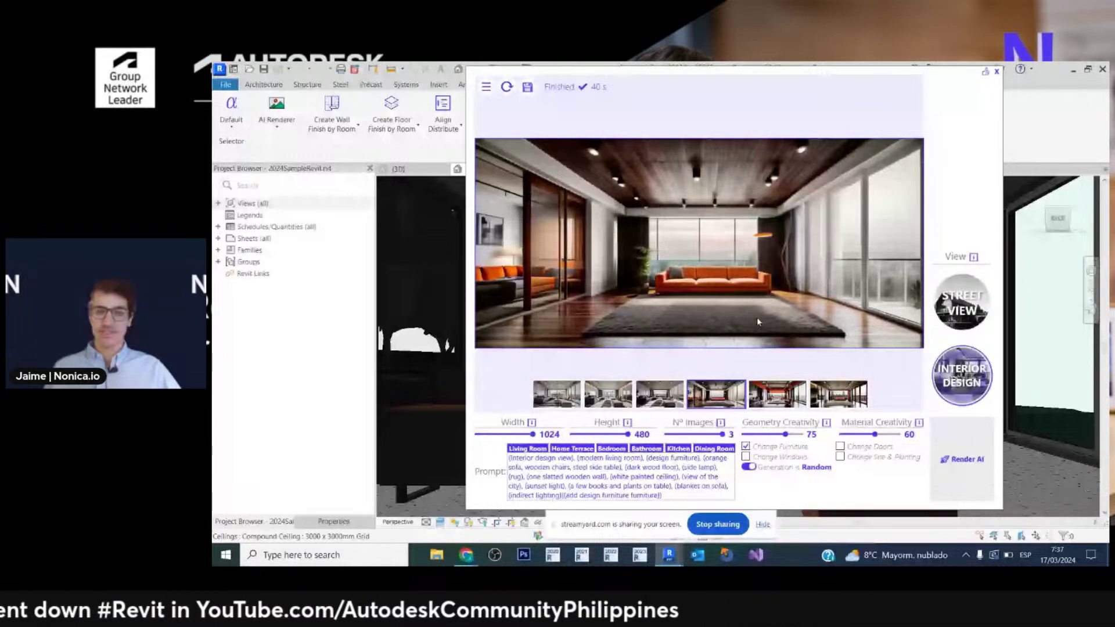
click(805, 395)
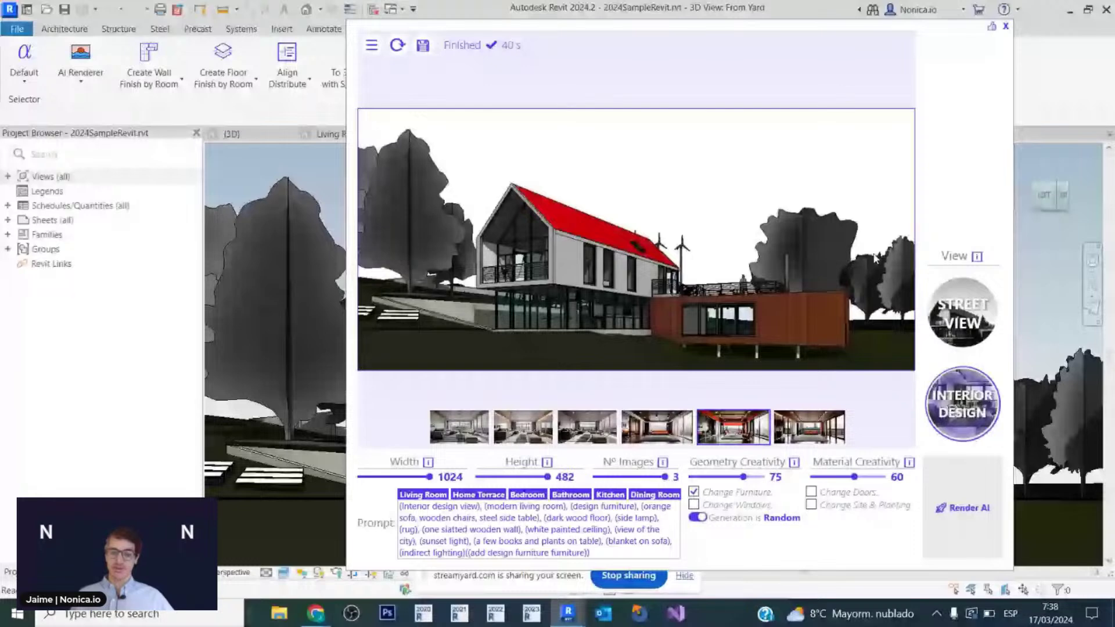
Render the From Yard view as a street view using the Snowy Forest prompt without the furniture note, at geometry creativity 60.
click(963, 313)
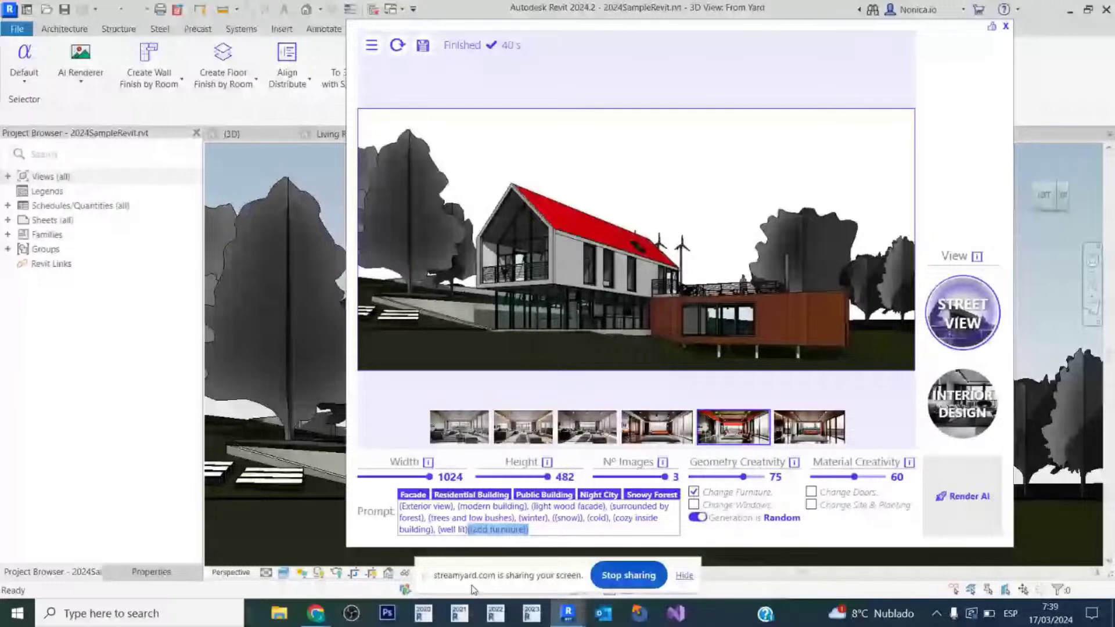
key(BackSpace)
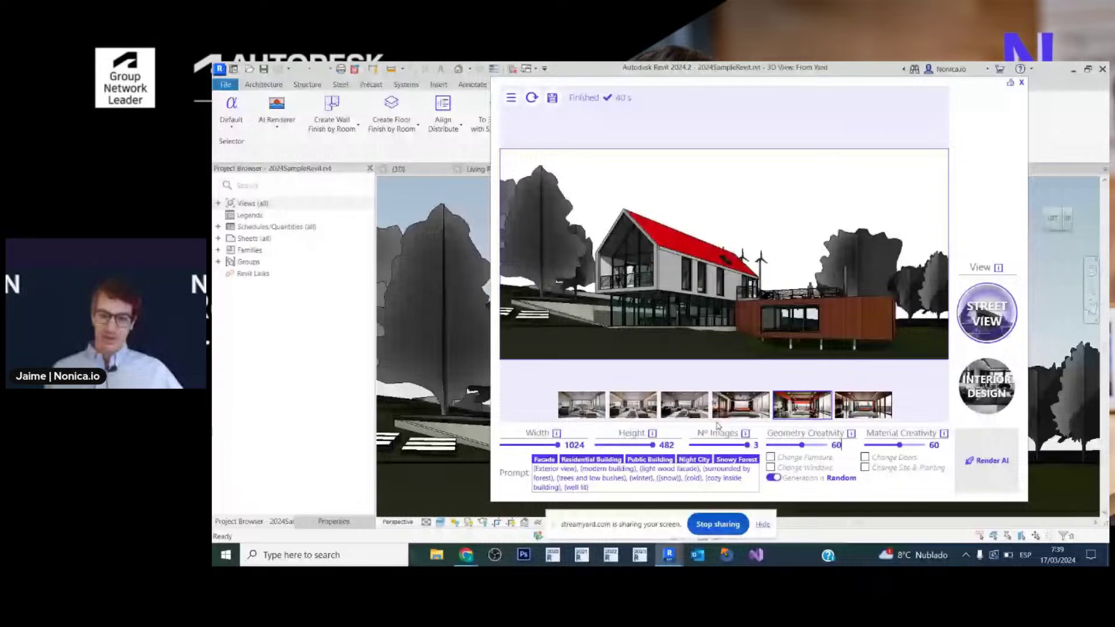
key(Return)
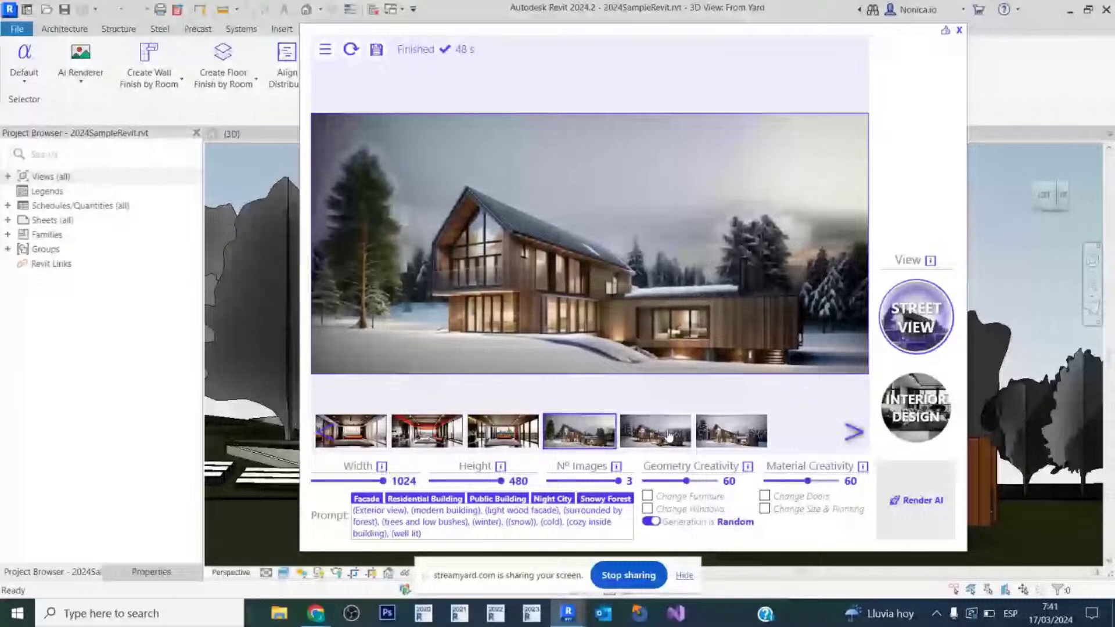
click(732, 431)
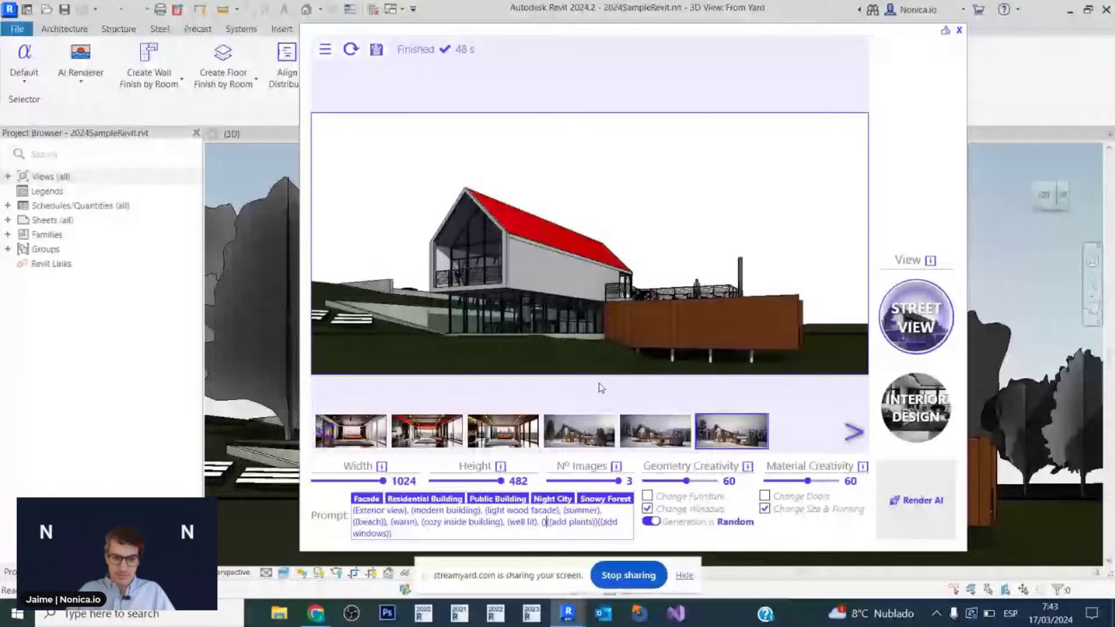
Finish the summer beach prompt with surrounding dunes and modern and wide windows, render at geometry creativity 75, and compare the images.
key(ctrl+z)
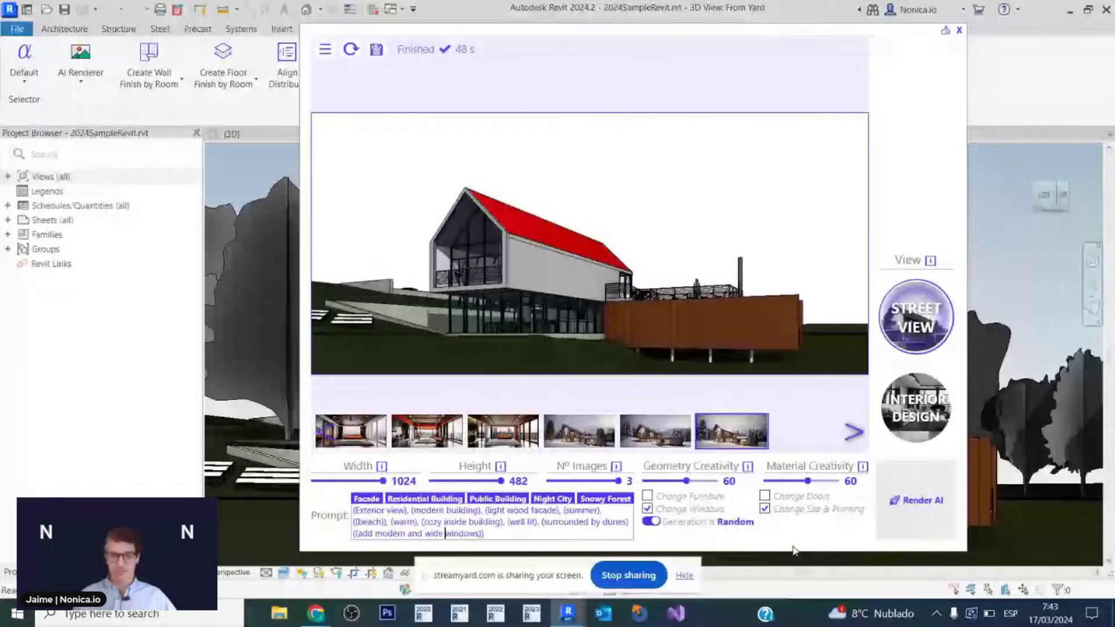
click(917, 501)
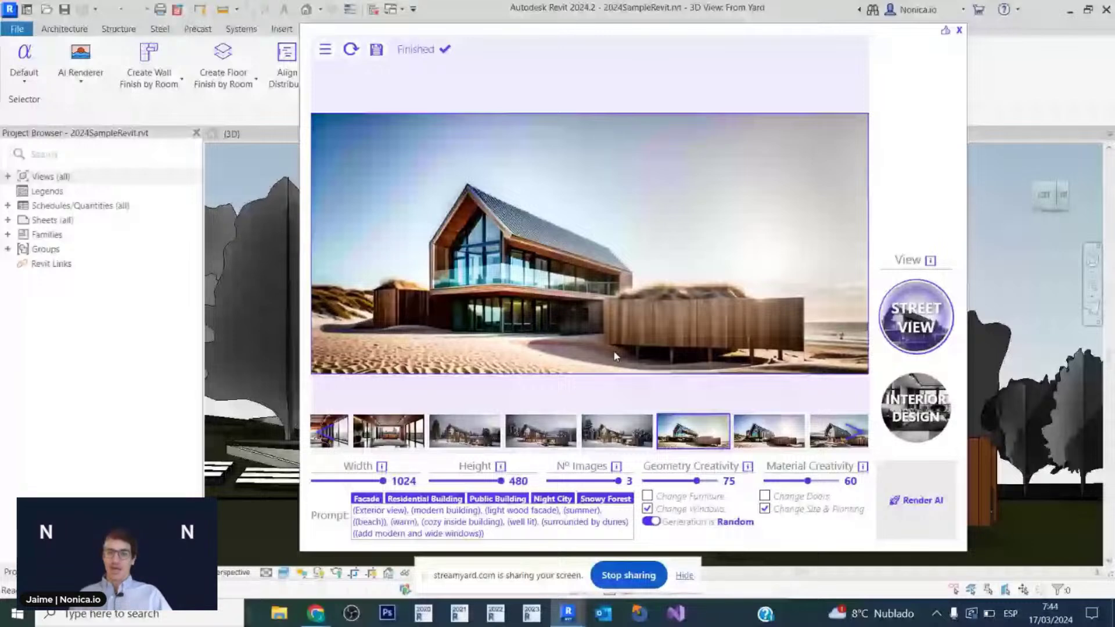
key(Right)
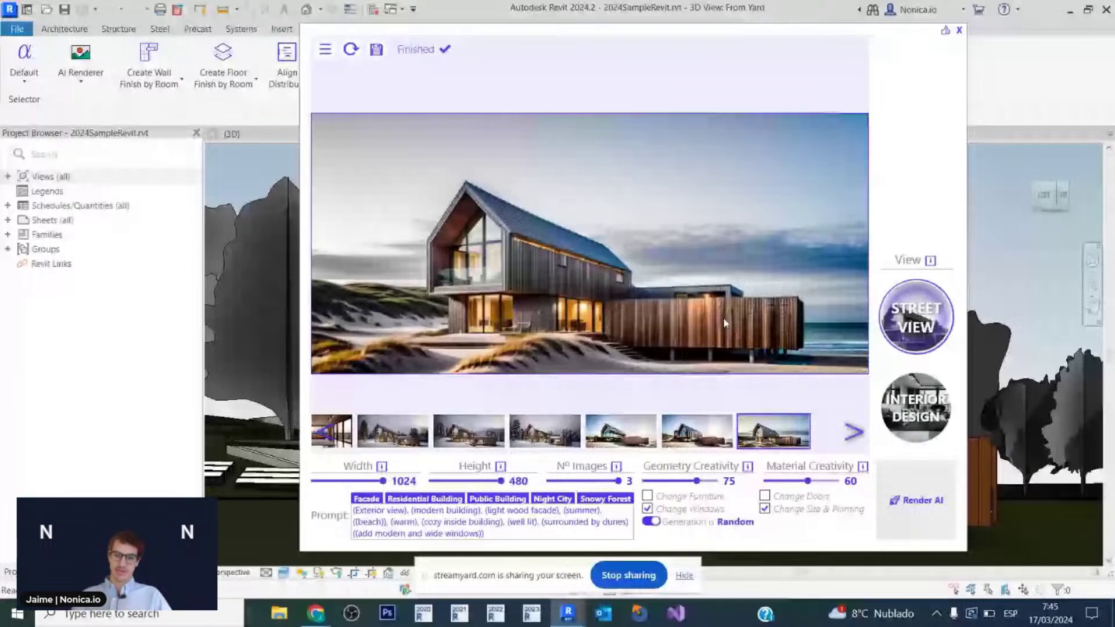
click(668, 433)
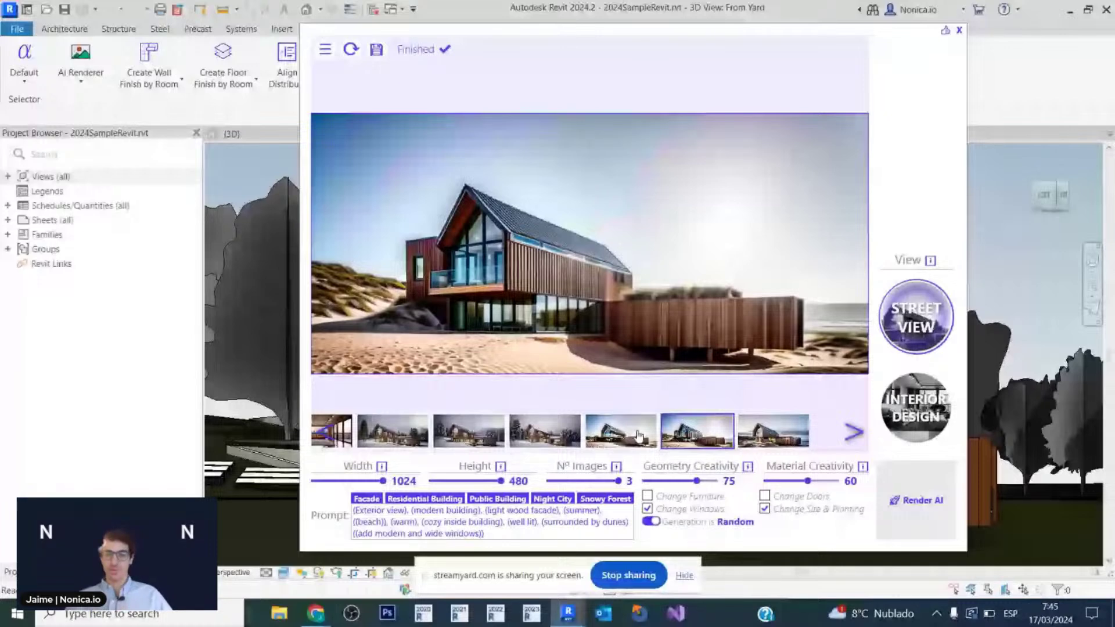
click(639, 436)
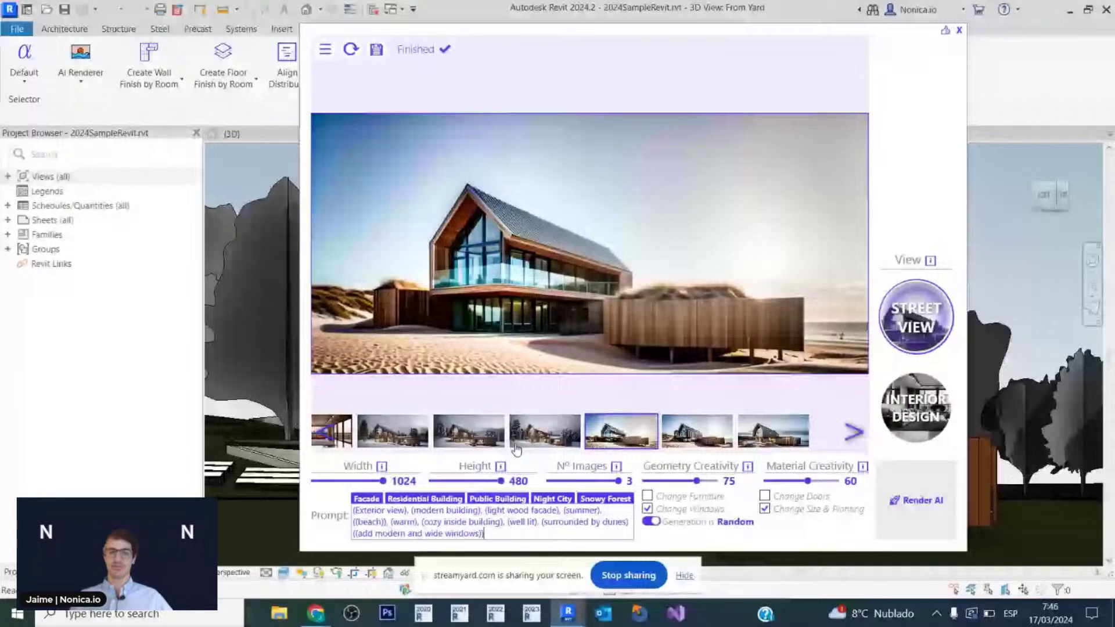
Render the yard view with the Snowy Forest prompt, original windows and planting, geometry creativity 60 and material creativity 1.
drag(654, 53, 172, 49)
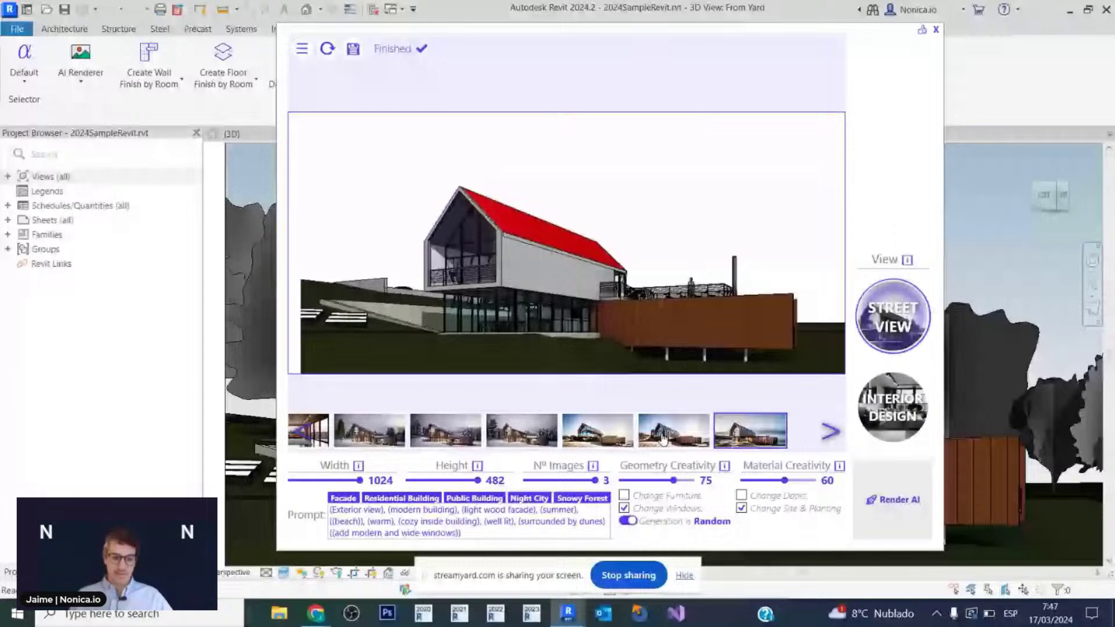
click(664, 439)
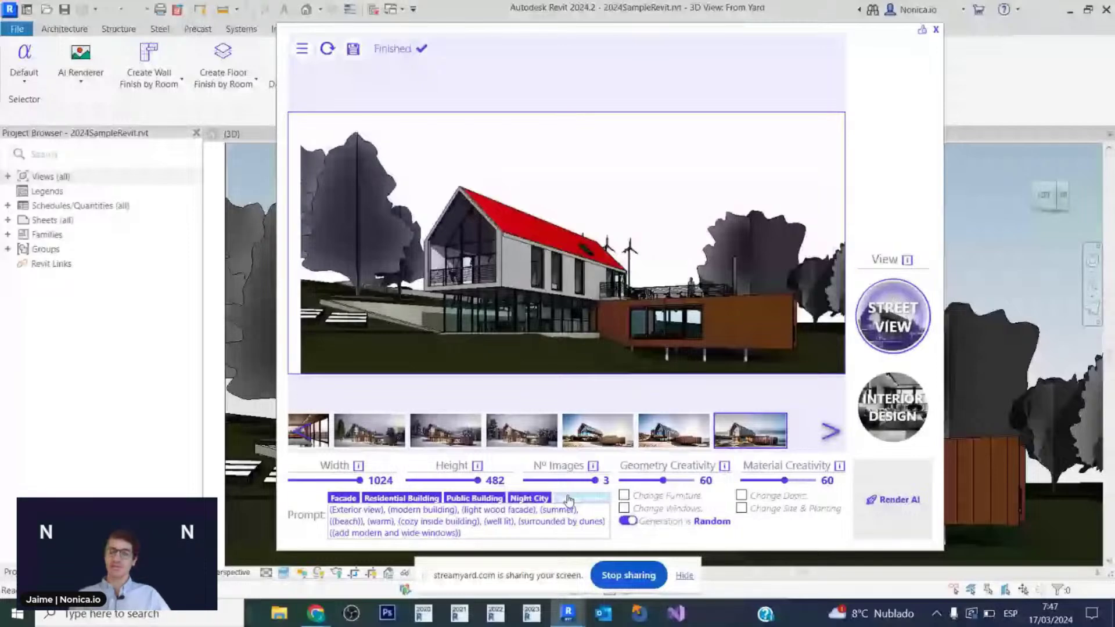
click(569, 499)
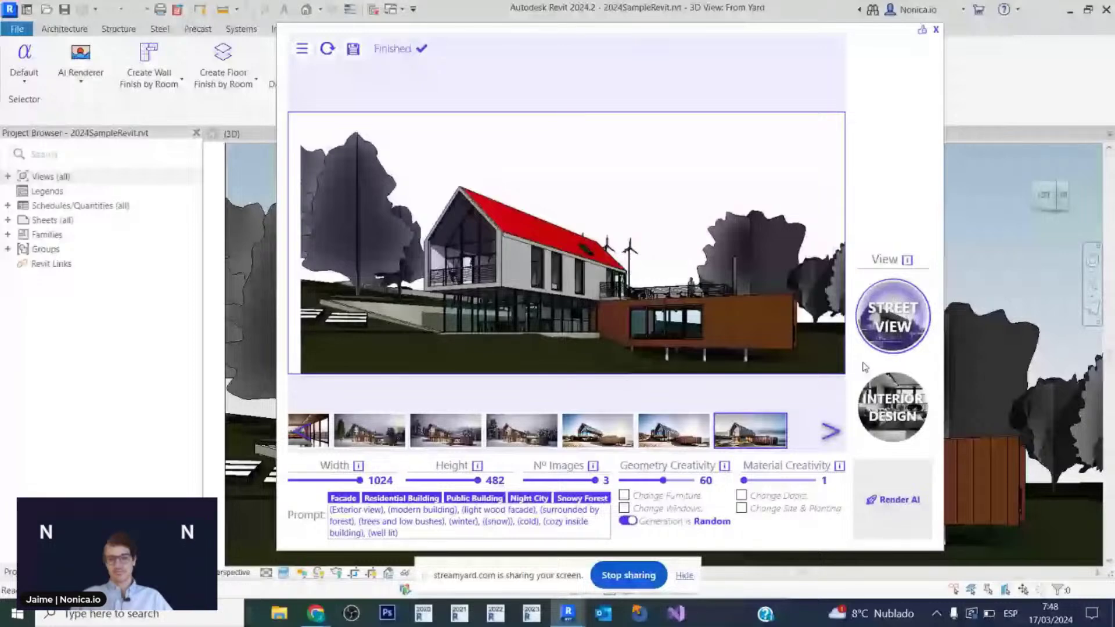
click(895, 499)
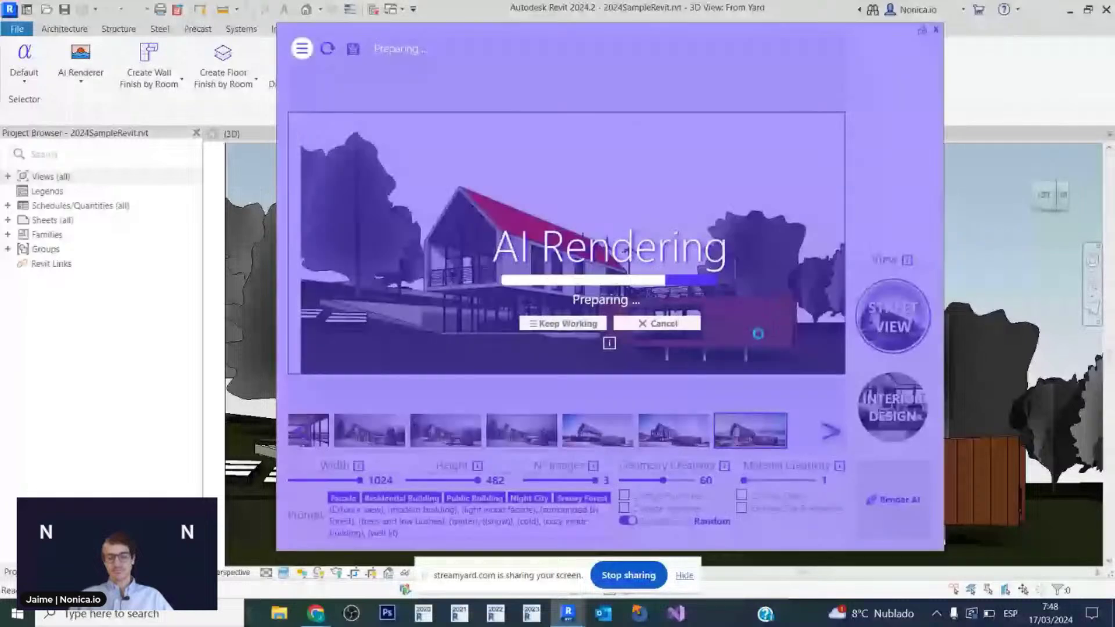
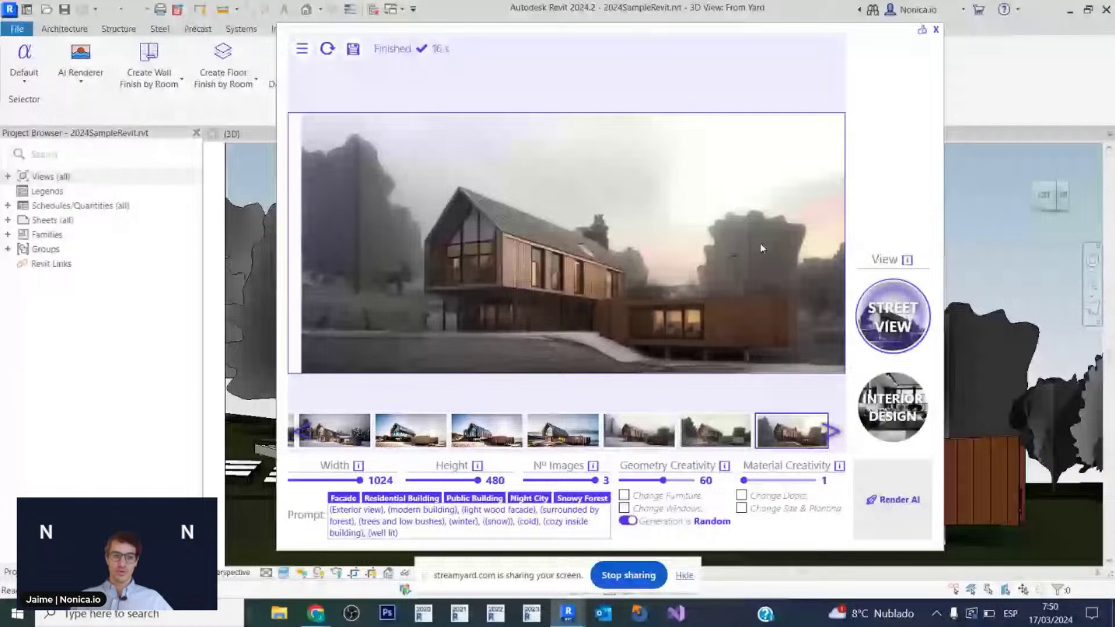
Review the generated images in order, from the first living room renders to the latest exterior render.
scroll(413, 445, up, 5)
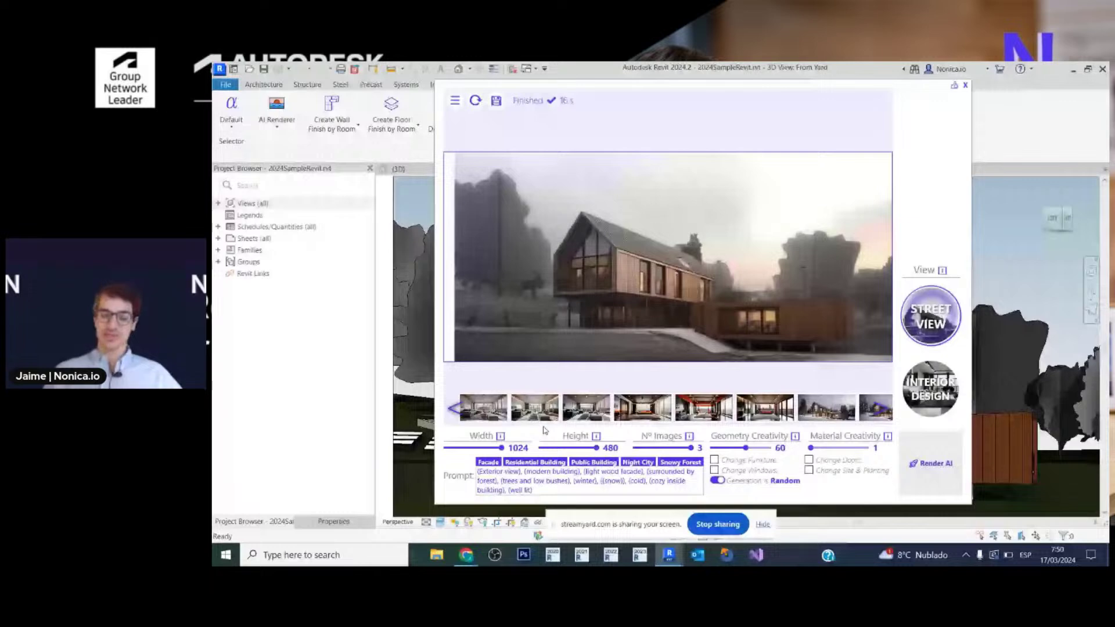
click(485, 408)
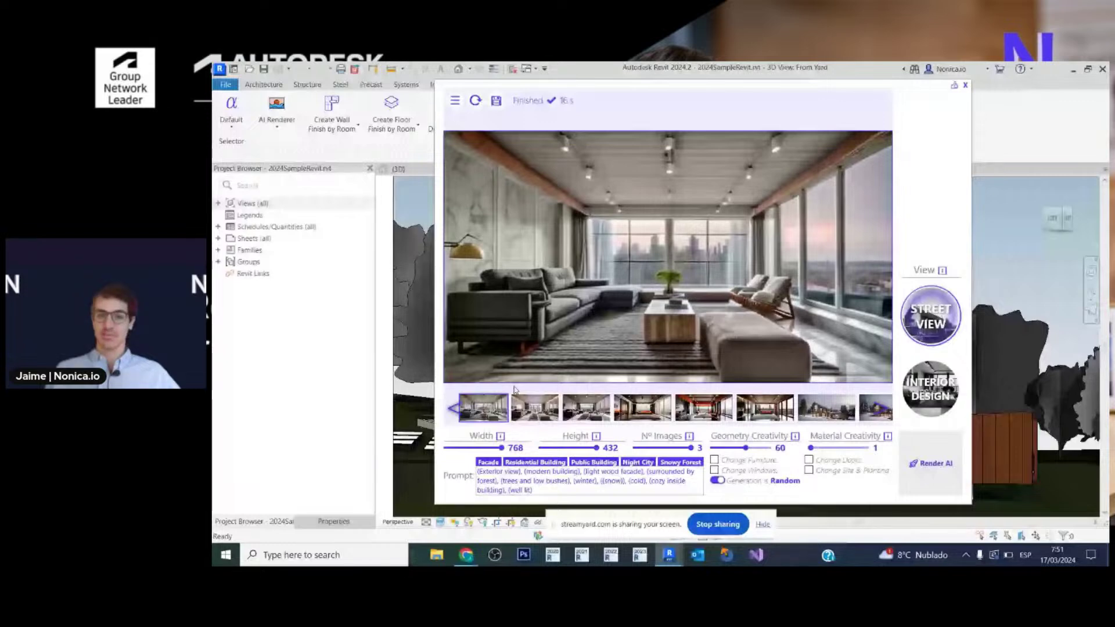
click(642, 408)
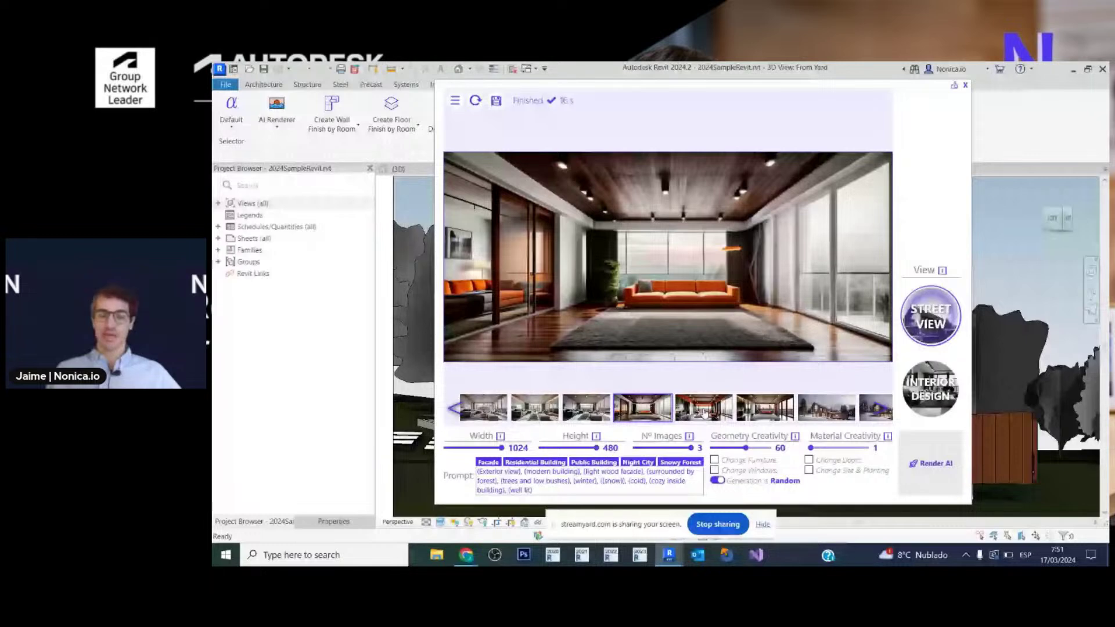
scroll(704, 414, down, 3)
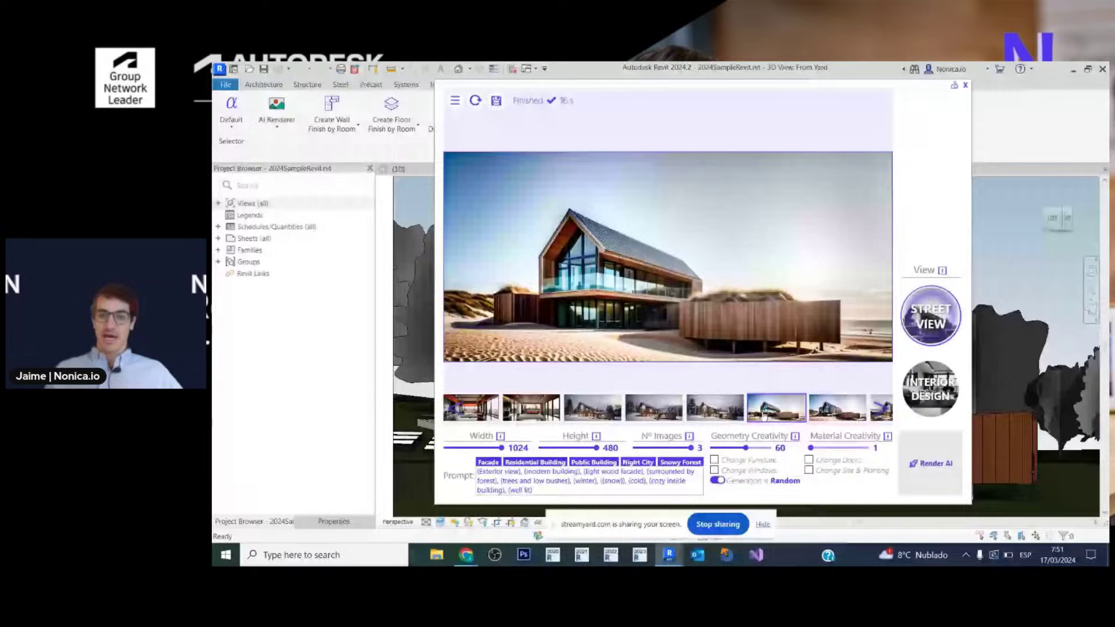
click(881, 410)
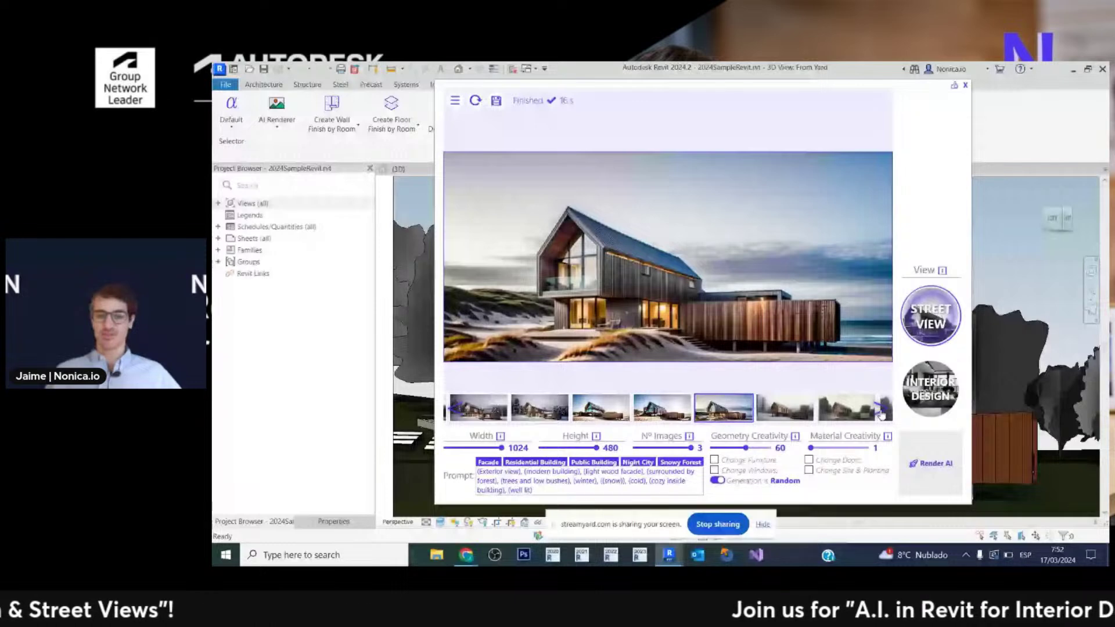
click(880, 410)
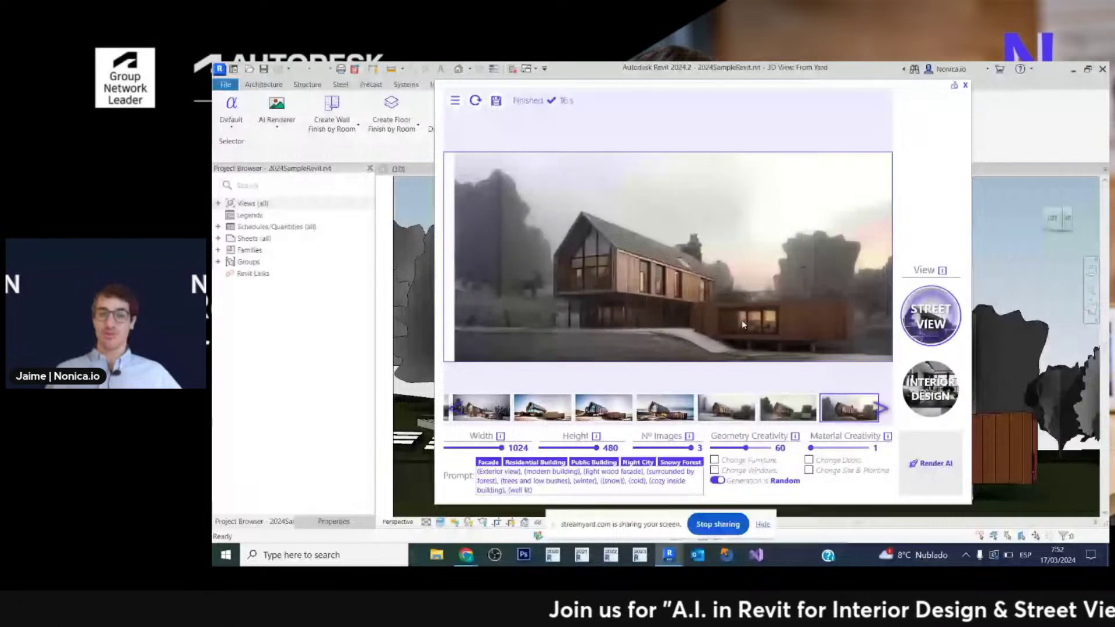